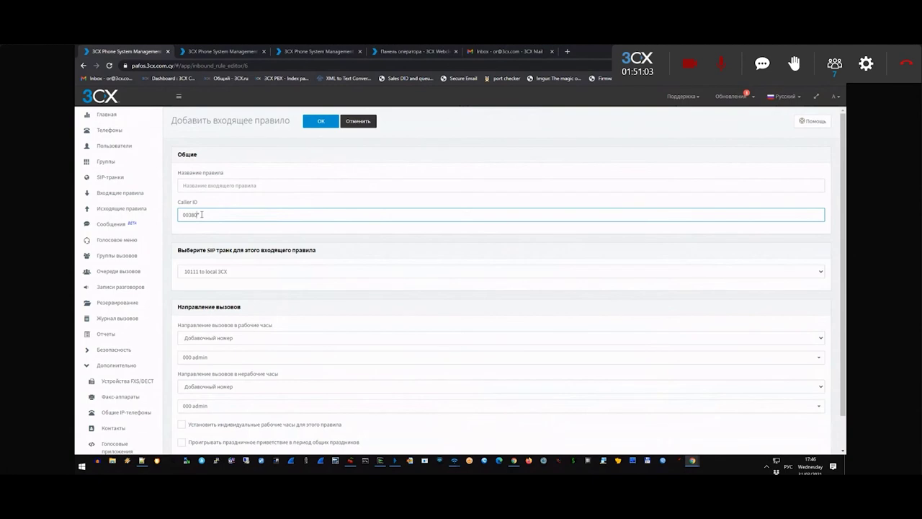
Set the new inbound rule's caller ID to 0044* and its SIP trunk to 10000 CC108, and review the call routing options.
text(7)
click(237, 273)
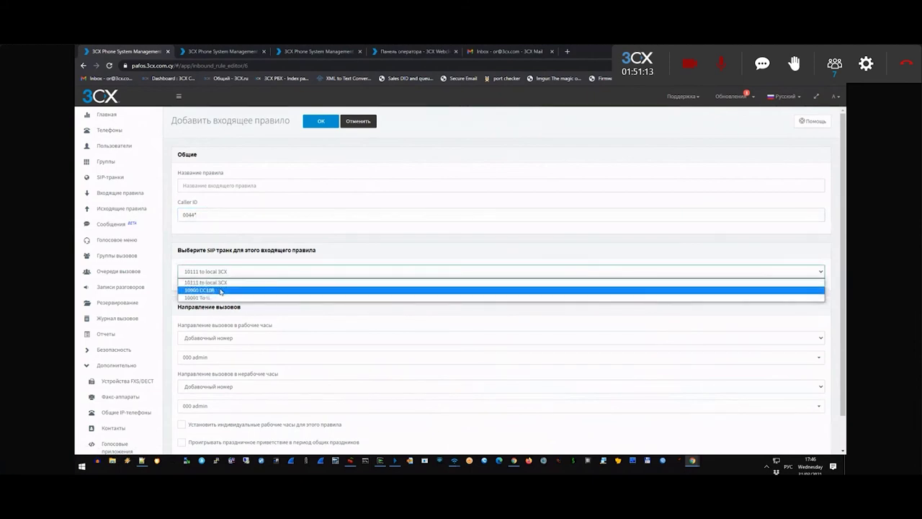
click(219, 291)
drag(178, 307, 246, 317)
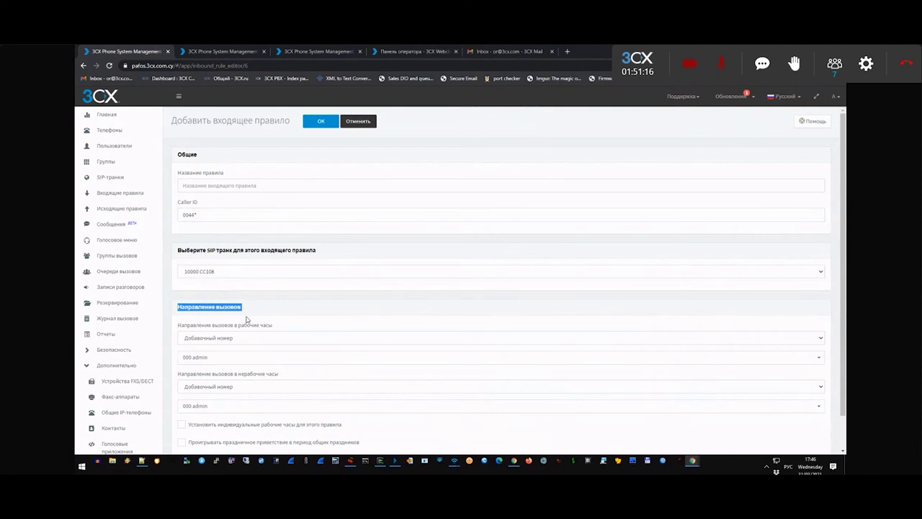
drag(181, 385, 280, 388)
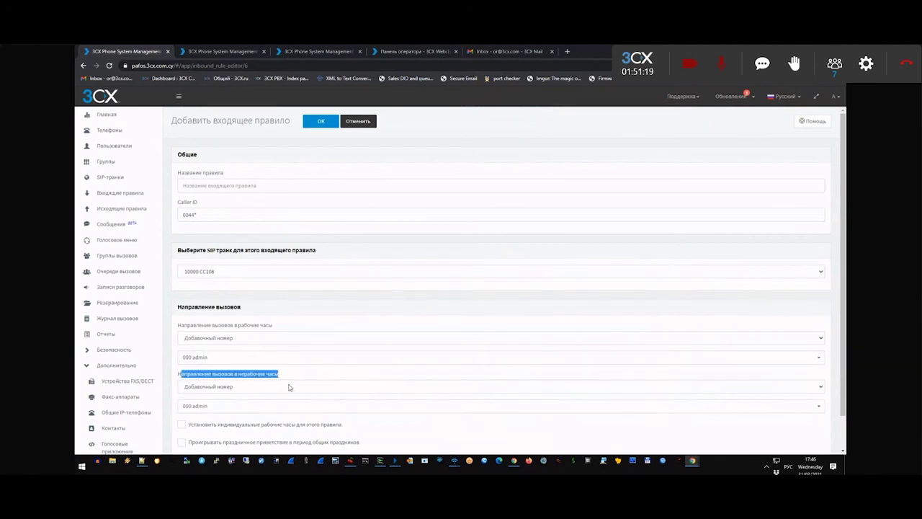
scroll(289, 388, down, 1)
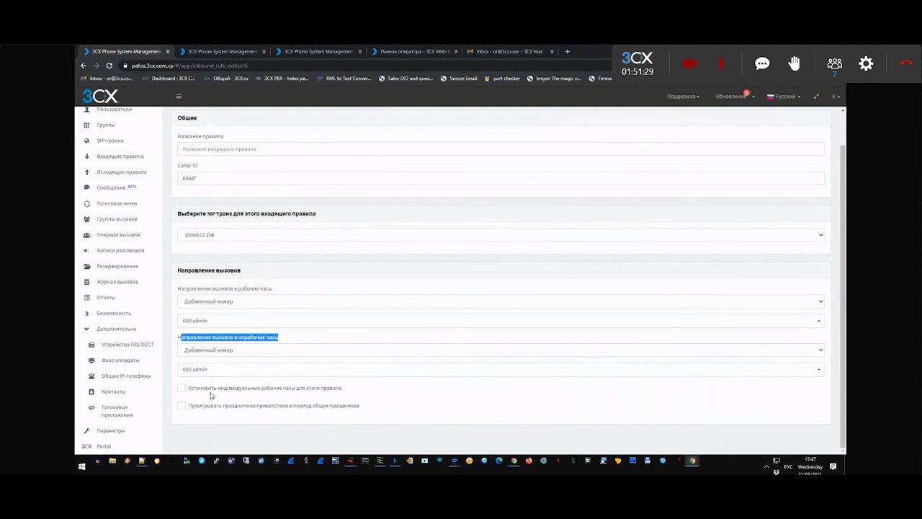
Review the system-wide working hours, break times and holidays in the settings, and return to the inbound rule being added.
click(180, 53)
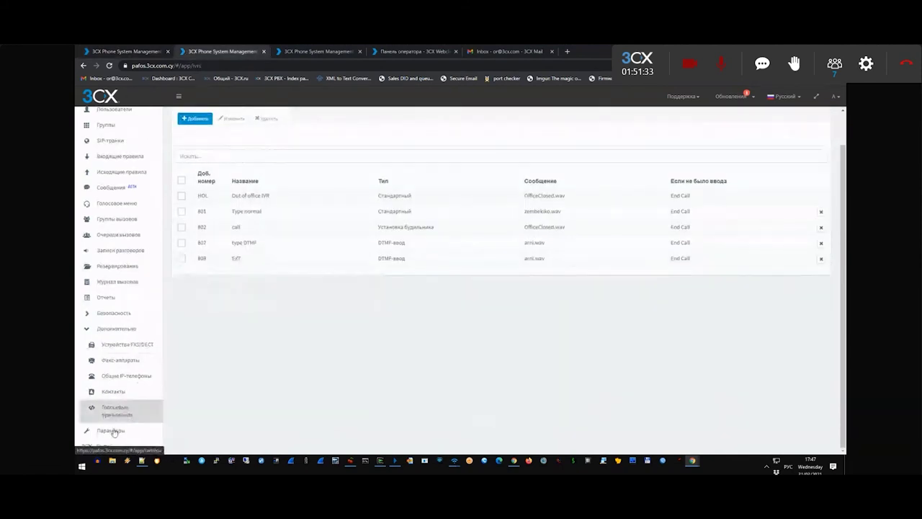
click(108, 430)
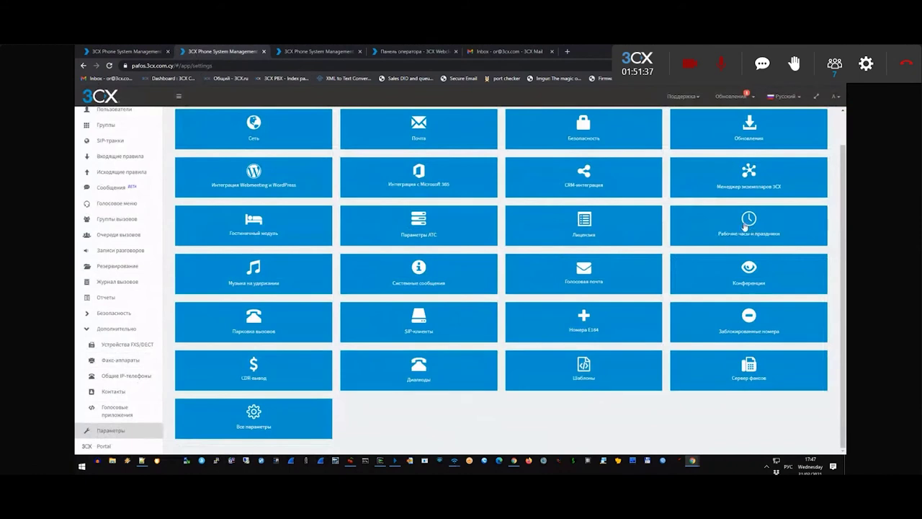
click(747, 227)
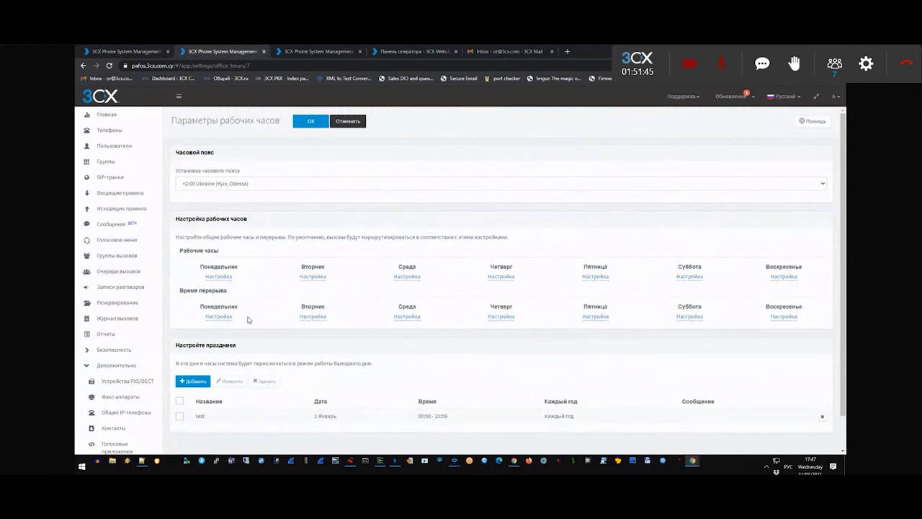
click(119, 51)
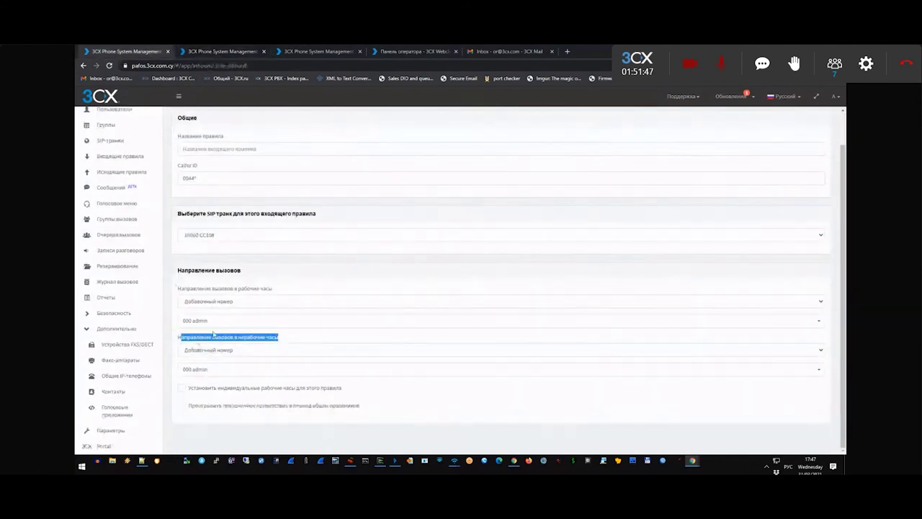
drag(199, 270, 207, 265)
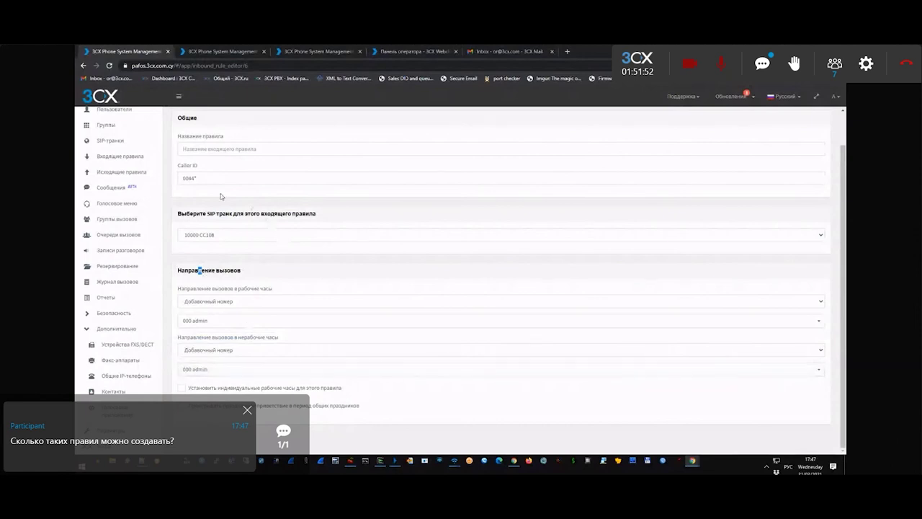
Enable individual working hours for this inbound rule.
click(182, 389)
scroll(201, 375, down, 1)
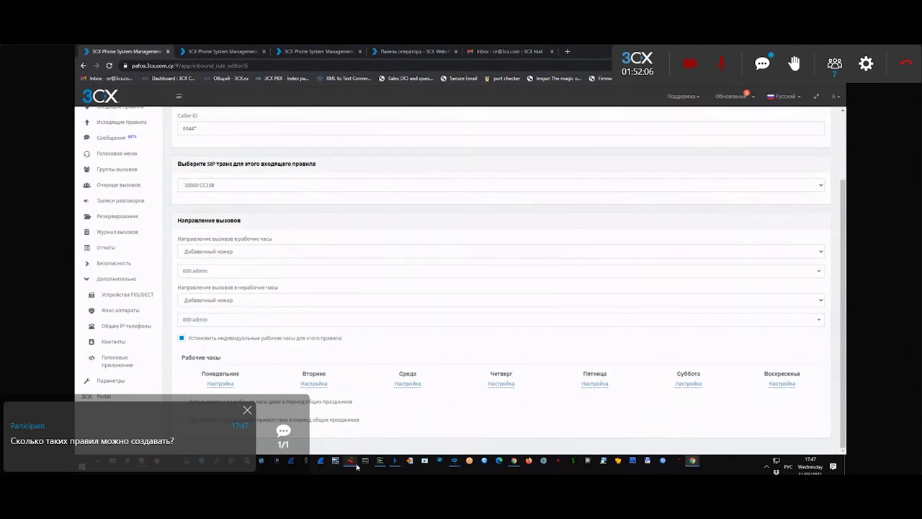
Switch to the terminal window with the log output and dismiss the chat notification.
mouse_move(381, 465)
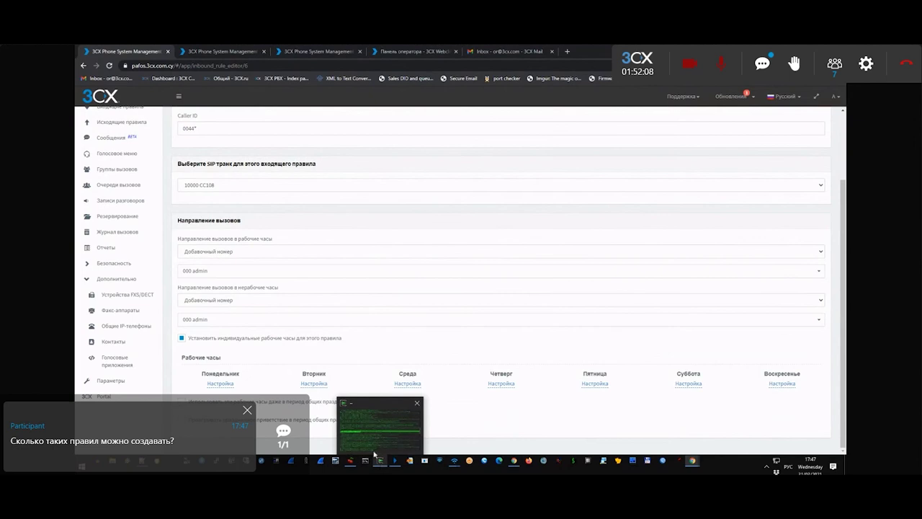
click(373, 432)
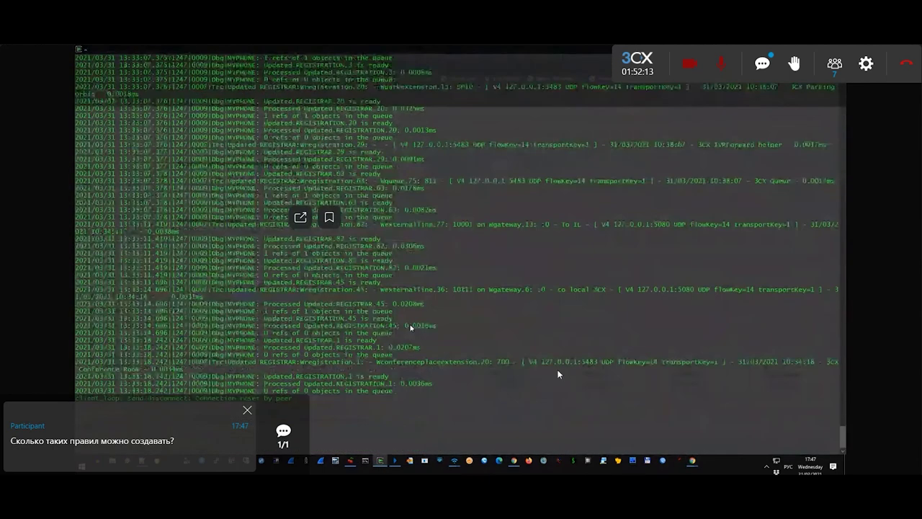
click(249, 410)
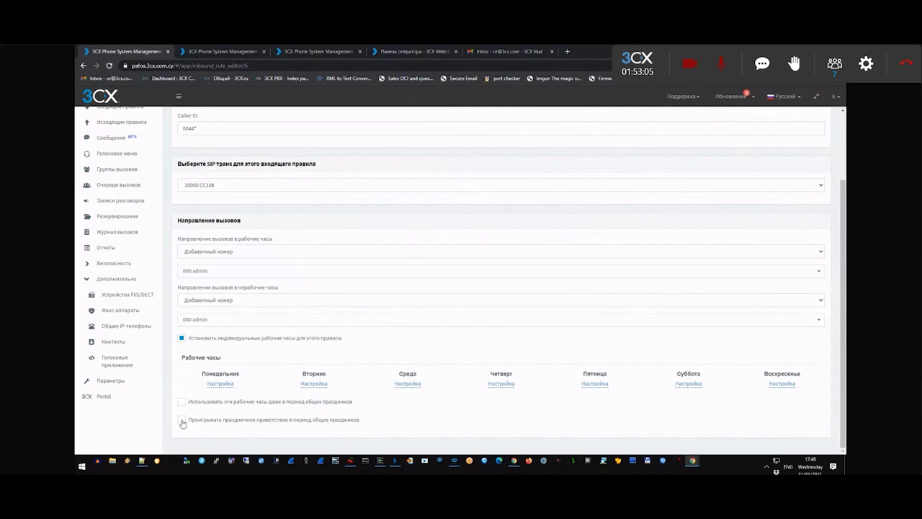
Try the holiday greeting option and the option to use the rule's working hours even during general holidays.
click(182, 421)
click(183, 421)
click(182, 402)
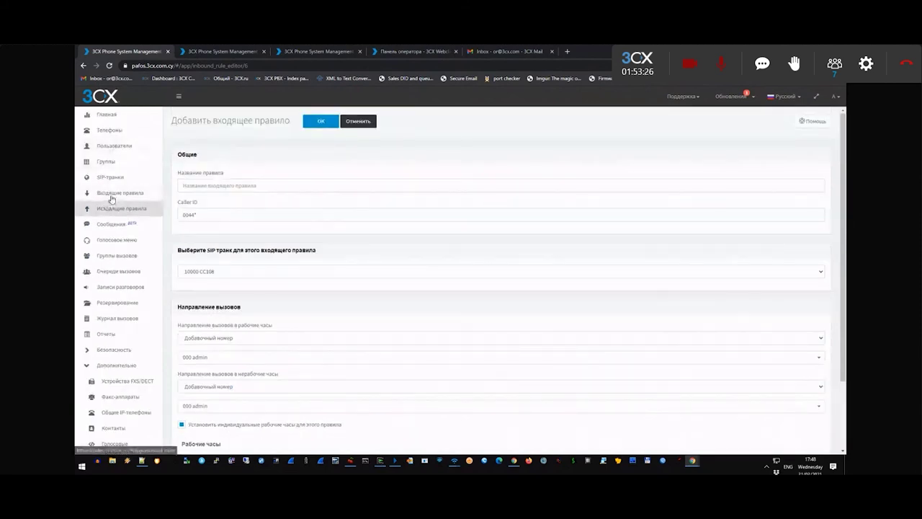
Open the call forwarding rules of extension 000 and enable automatically setting the Available status during working hours.
click(117, 146)
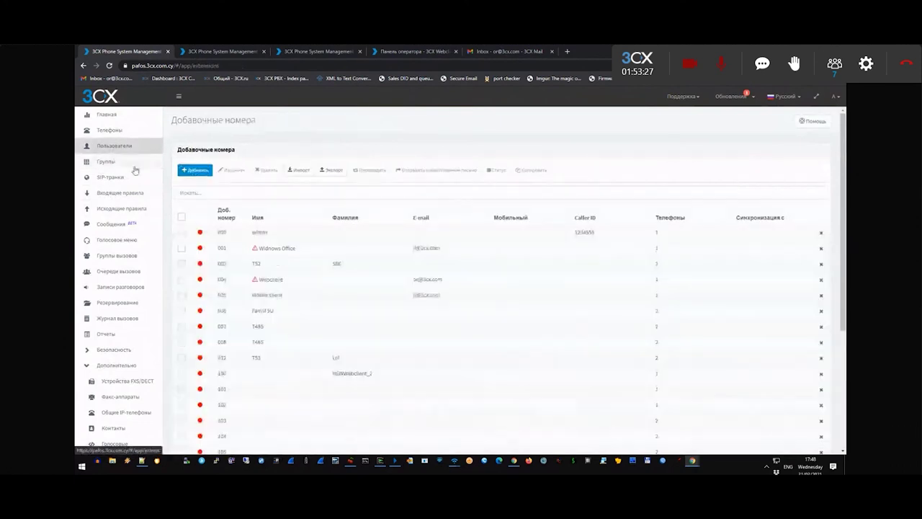
double_click(259, 232)
click(333, 152)
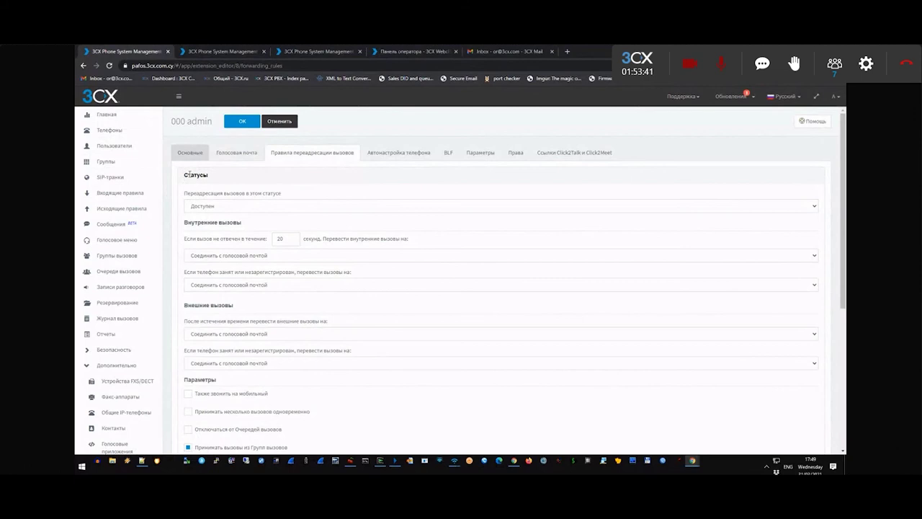
scroll(189, 174, down, 3)
double_click(209, 380)
click(187, 410)
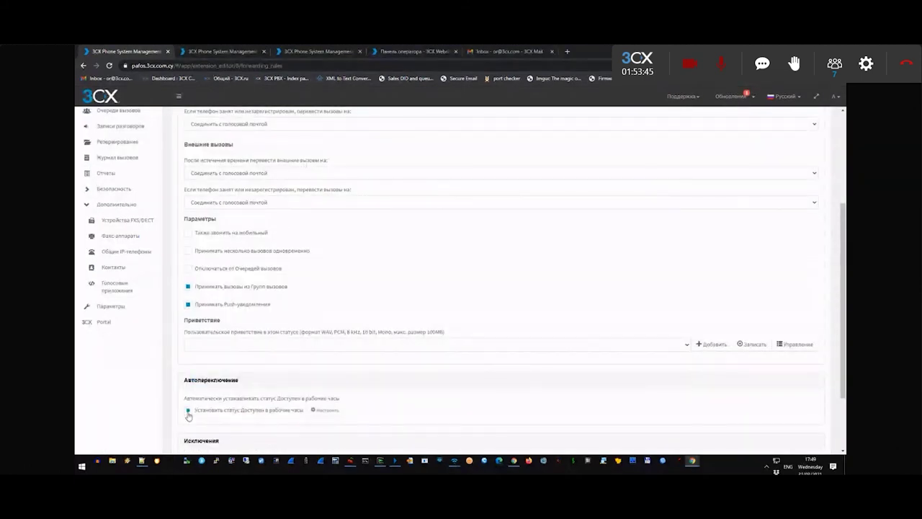
Try individual working hours with a configured break and application during general holidays for extension 000, and discard the changes.
click(324, 409)
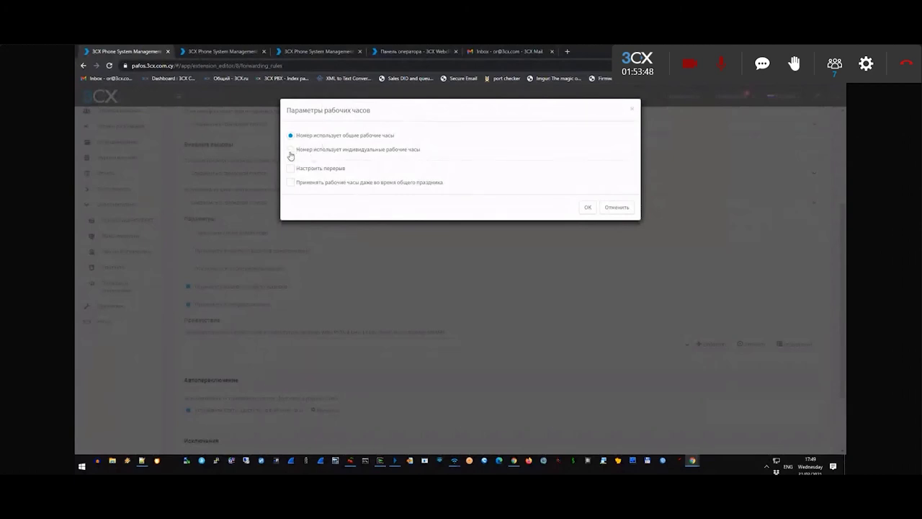
drag(296, 135, 329, 136)
drag(397, 131, 401, 133)
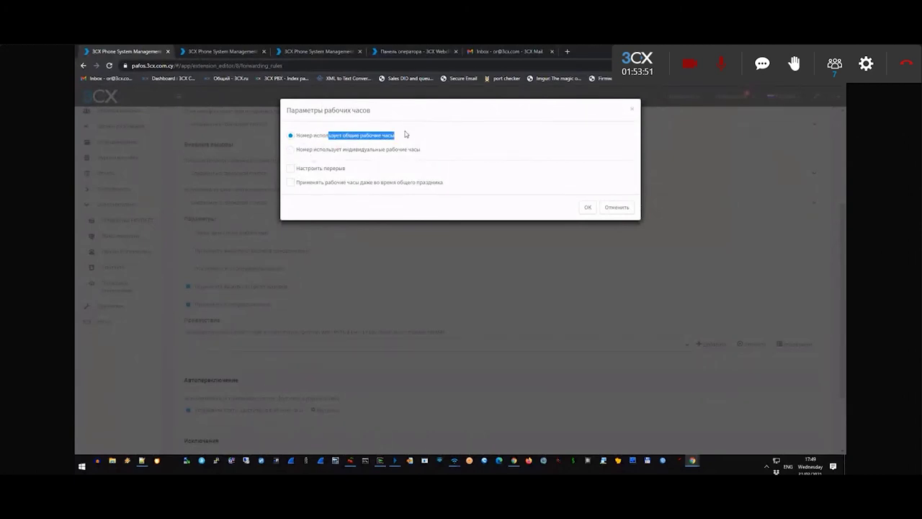
click(299, 152)
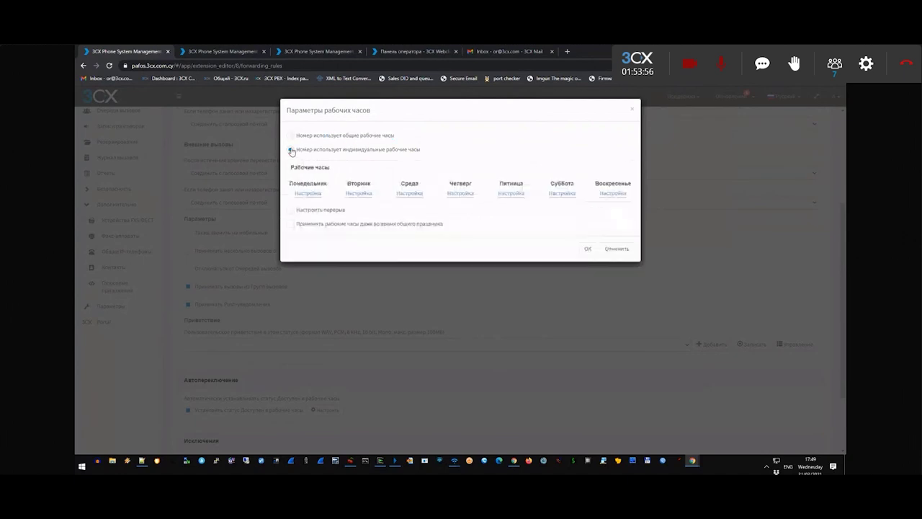
click(292, 210)
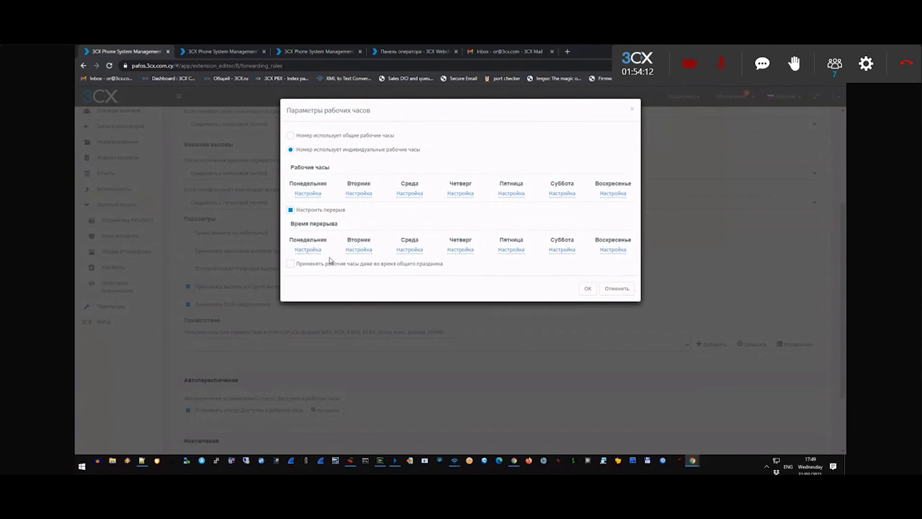
click(290, 264)
drag(314, 267, 443, 267)
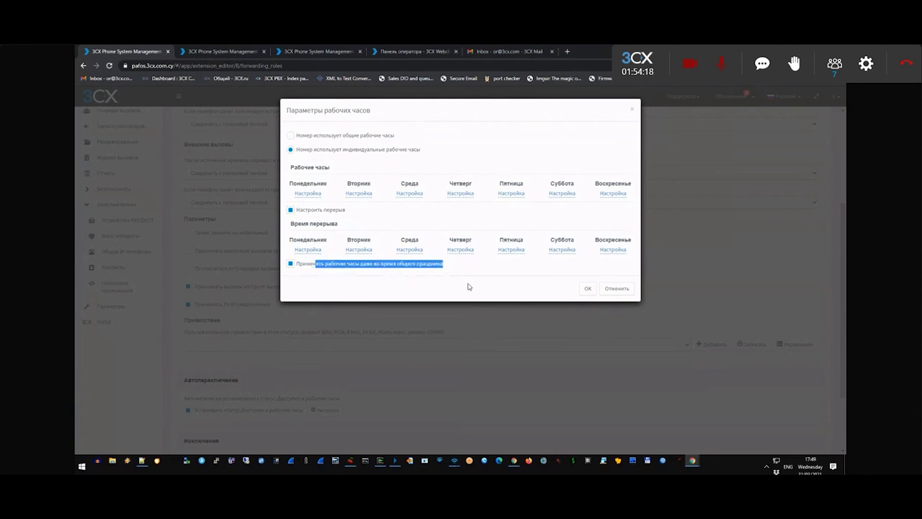
click(310, 265)
click(610, 289)
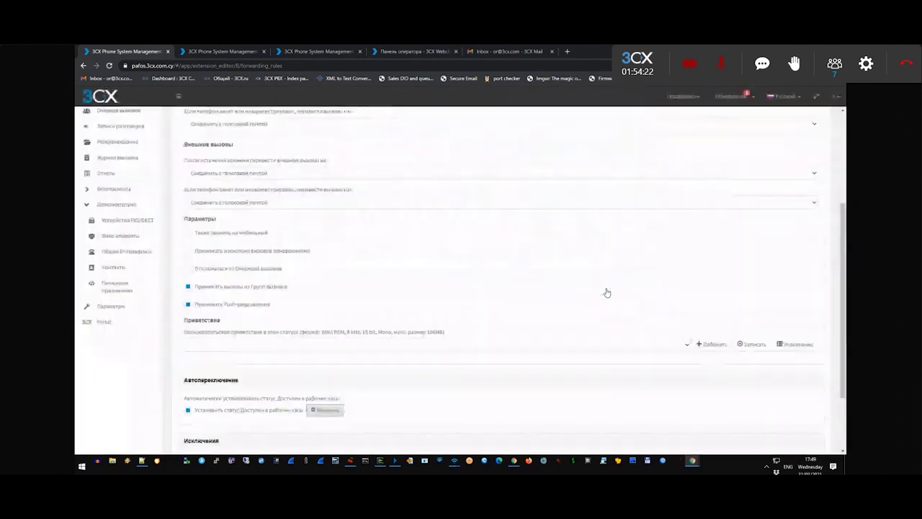
Review the extension's forwarding rules and the exceptions section for specified caller IDs.
scroll(555, 325, down, 2)
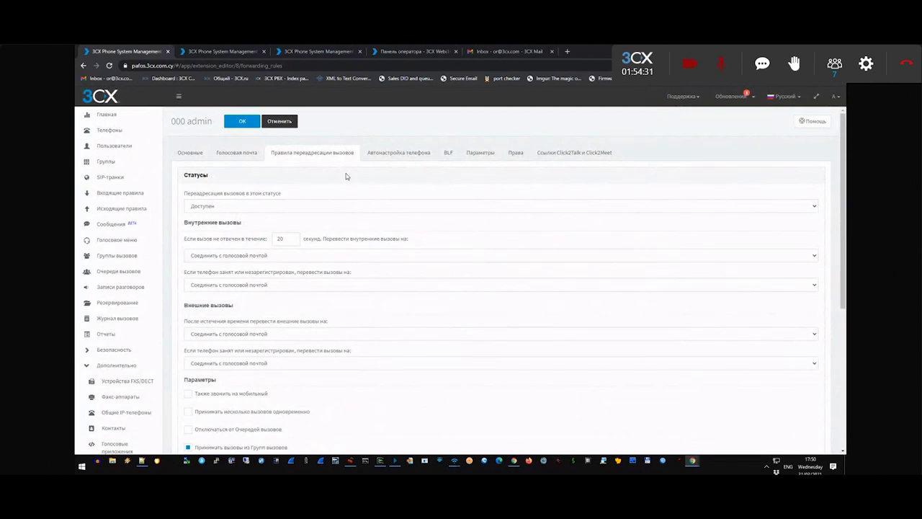
scroll(383, 219, down, 4)
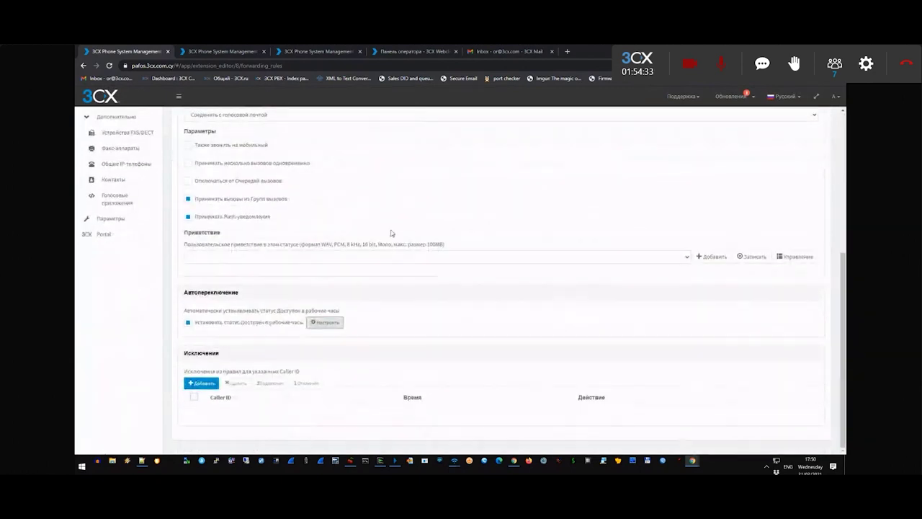
double_click(192, 354)
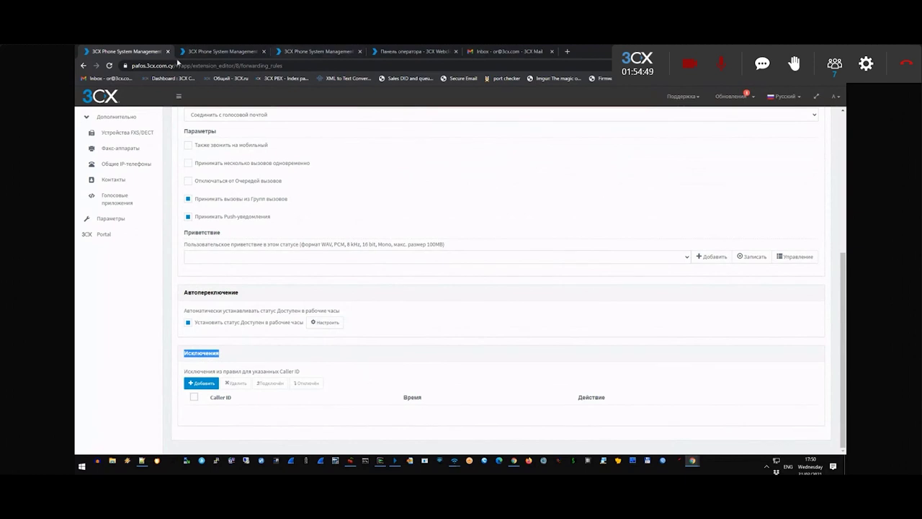
scroll(137, 195, up, 5)
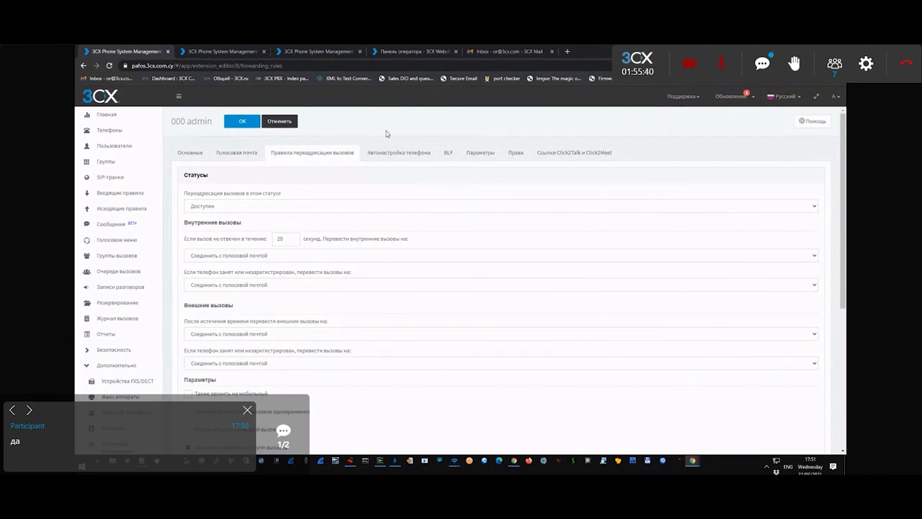
Dismiss the incoming chat notifications.
click(247, 412)
click(247, 413)
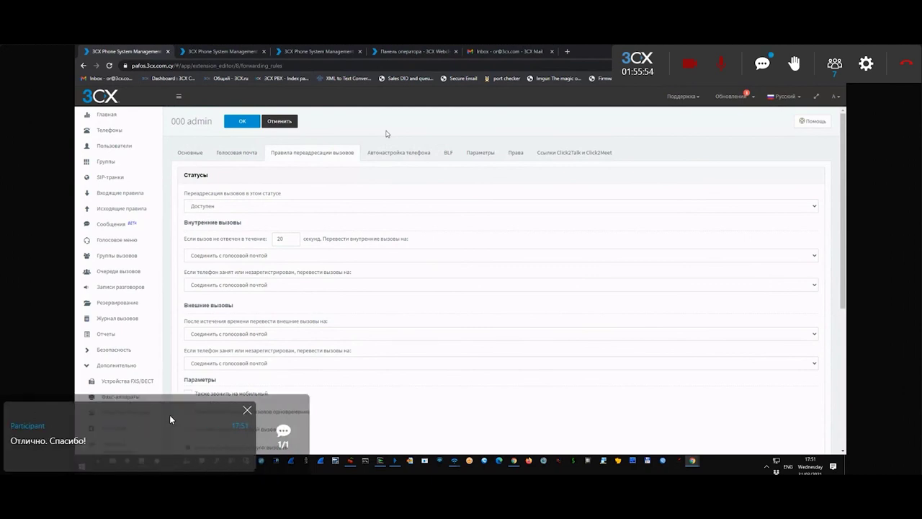
click(247, 410)
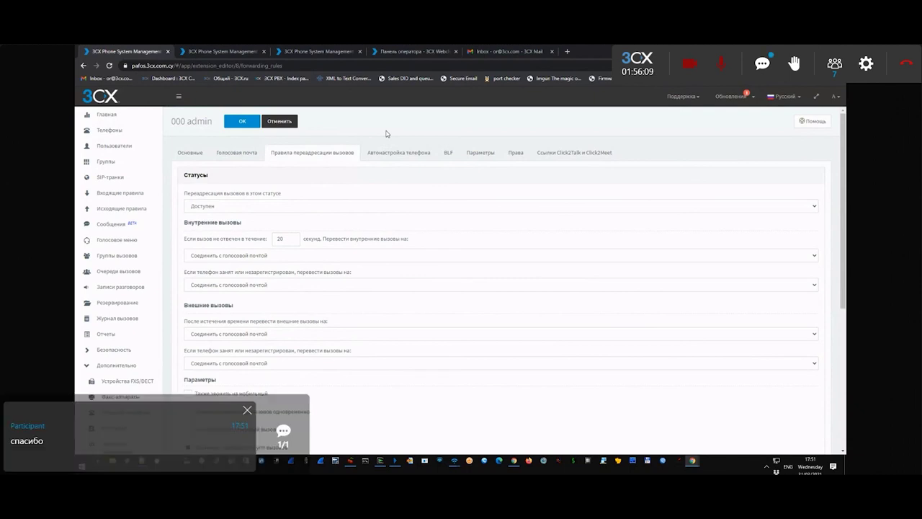
click(247, 410)
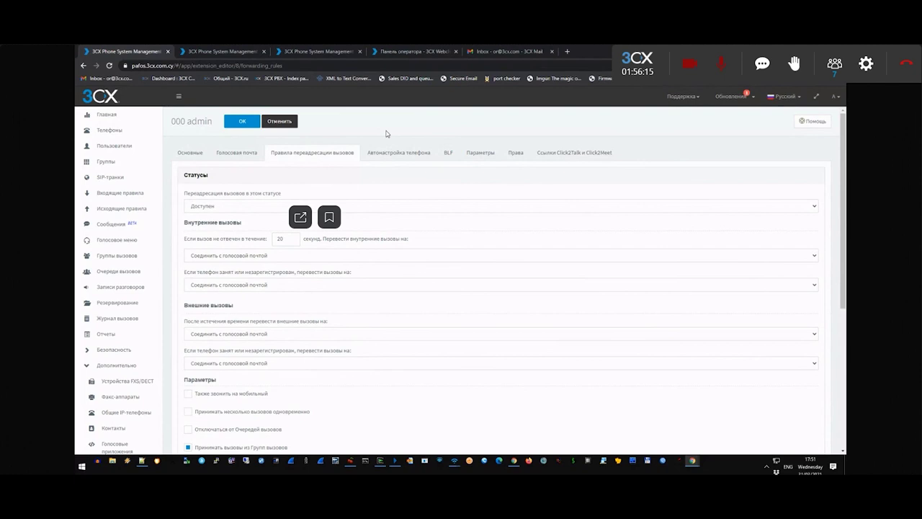